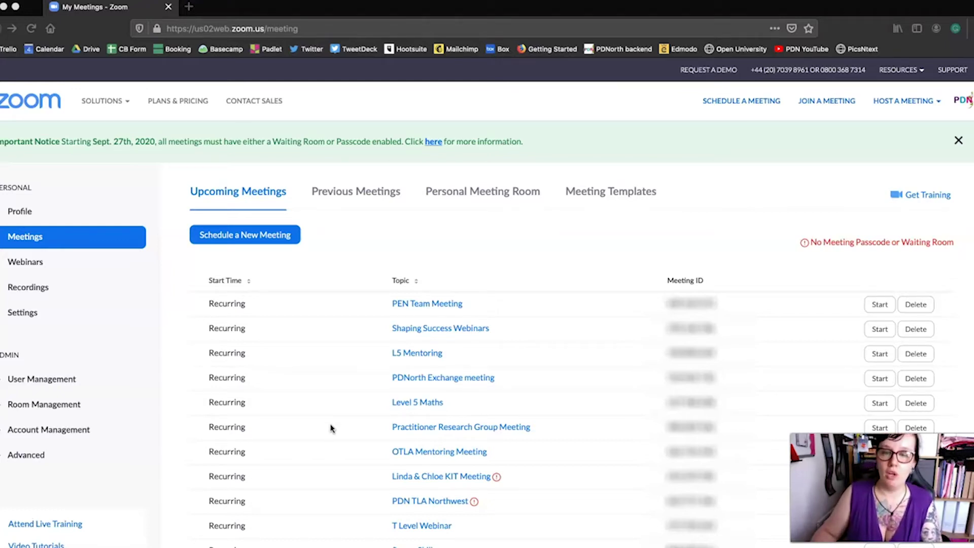
# Start scheduling a new meeting from the upcoming meetings list
pyautogui.click(330, 411)
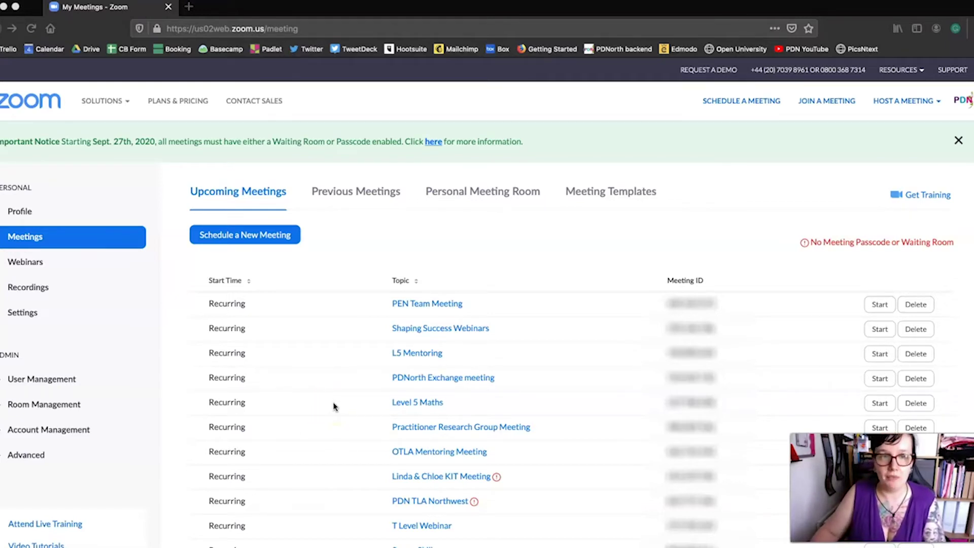
pyautogui.click(266, 244)
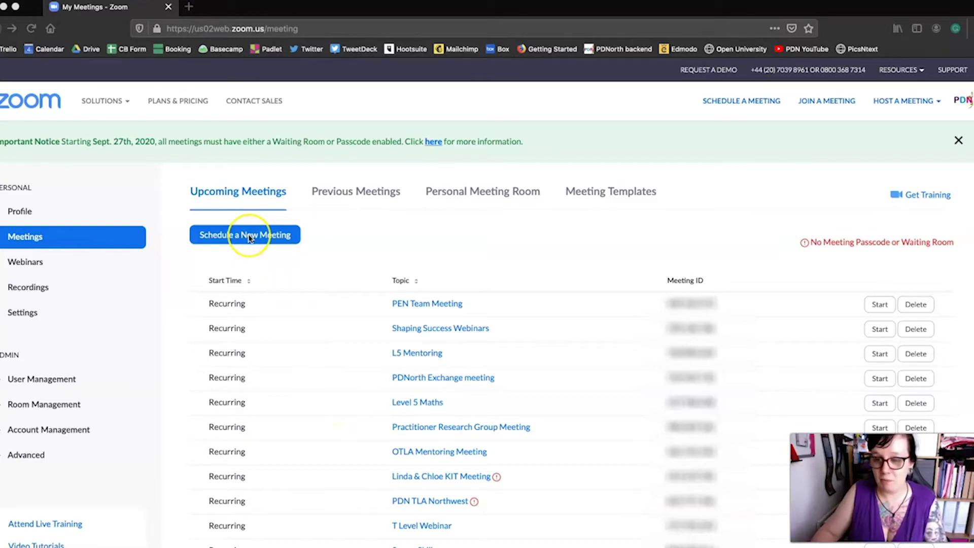
pyautogui.click(249, 237)
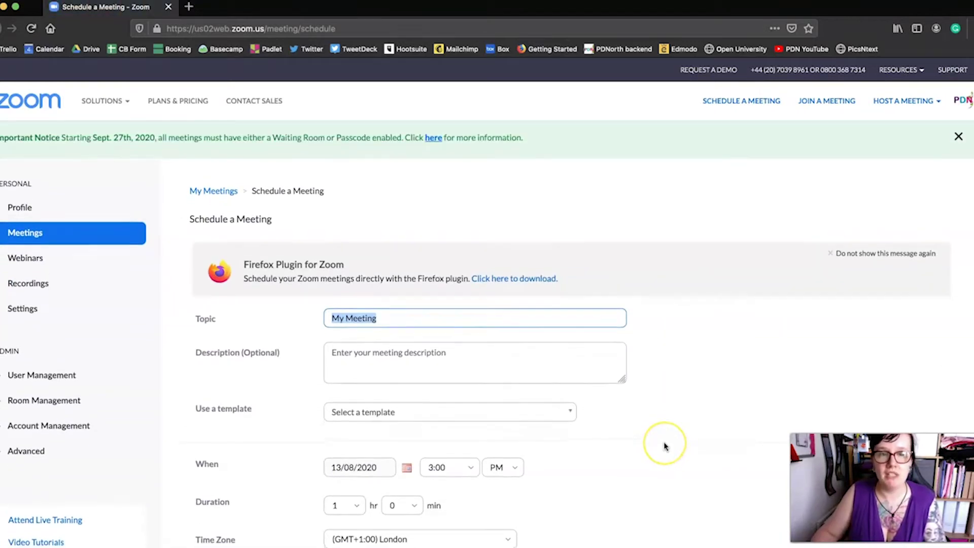
# Set the meeting topic to the teacher's first name in possessive form followed by "ESOL class Monday AM"
pyautogui.scroll(-1, 662, 446)
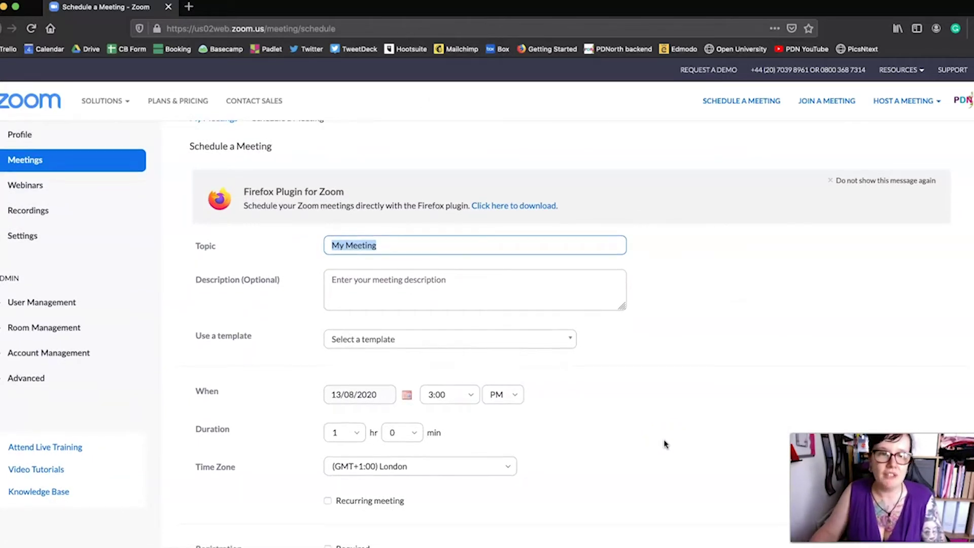
pyautogui.scroll(-3, 666, 445)
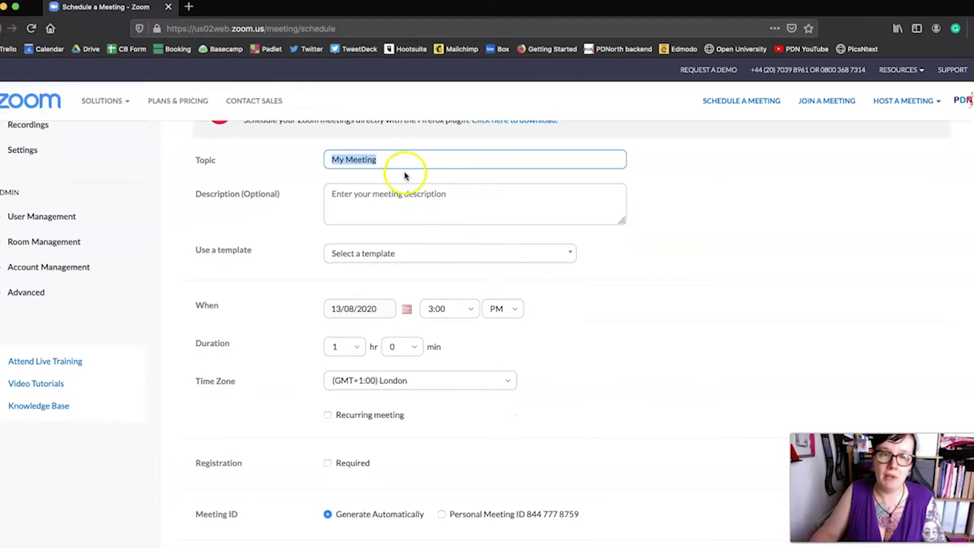
pyautogui.click(410, 158)
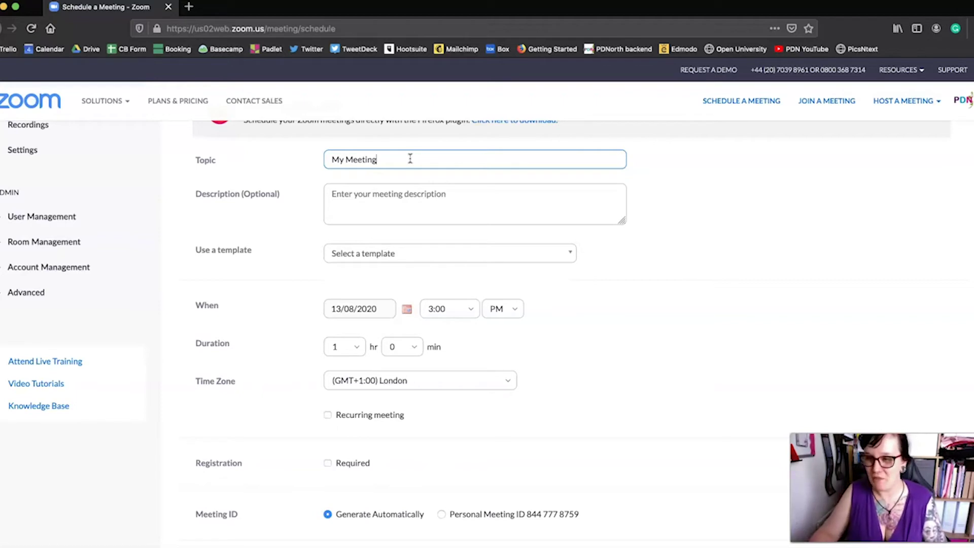
pyautogui.moveTo(409, 159); pyautogui.dragTo(305, 157)
pyautogui.write('Chloes ESOL class Monday AM')
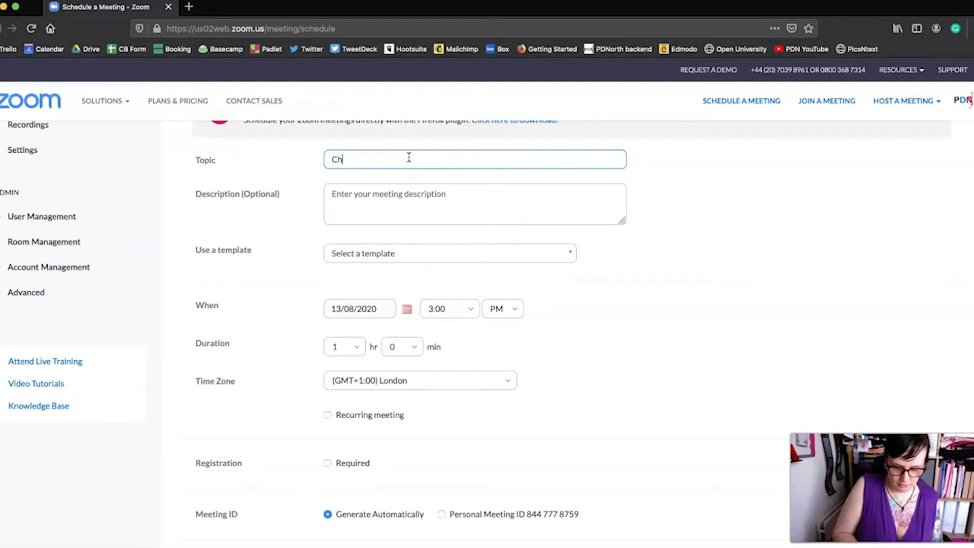
pyautogui.click(354, 159)
pyautogui.write("'s ESOL class Monday AM")
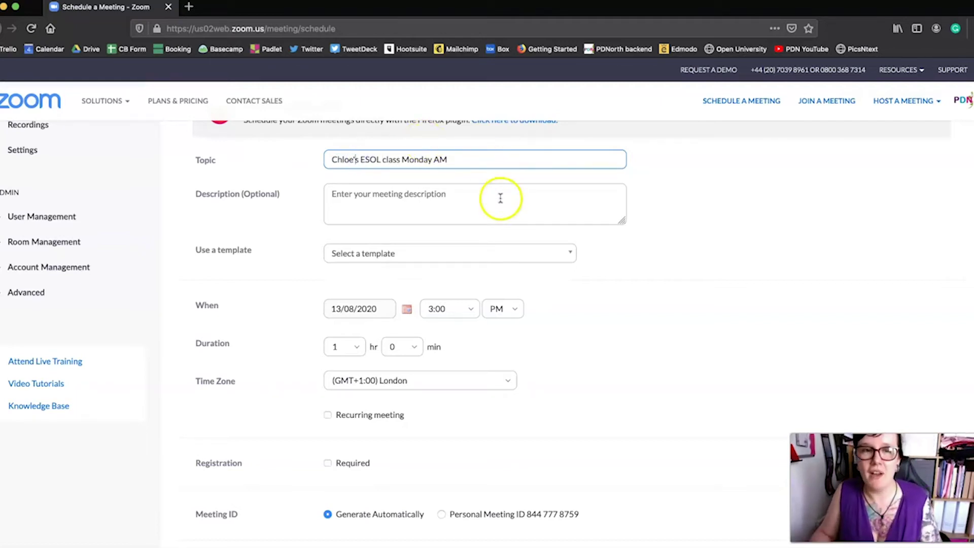
pyautogui.click(477, 213)
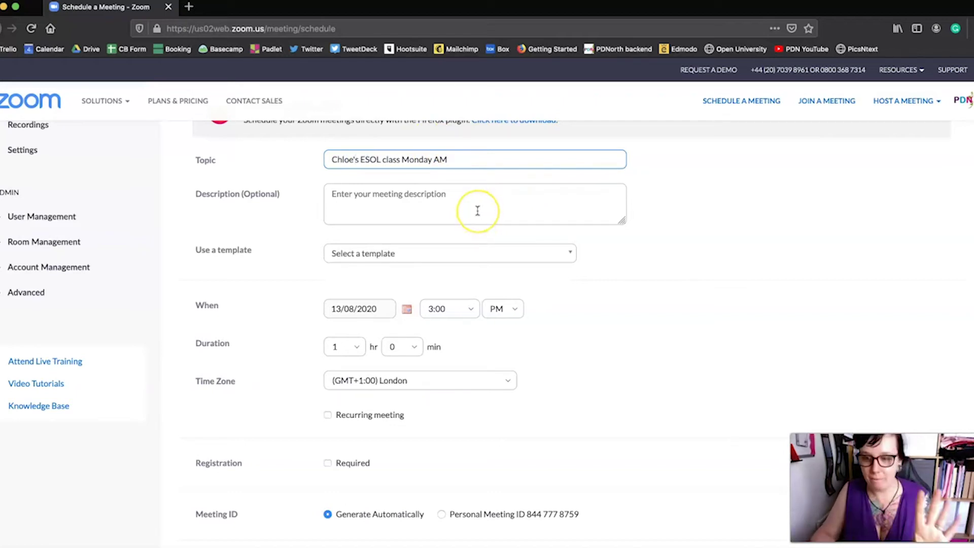
pyautogui.click(478, 199)
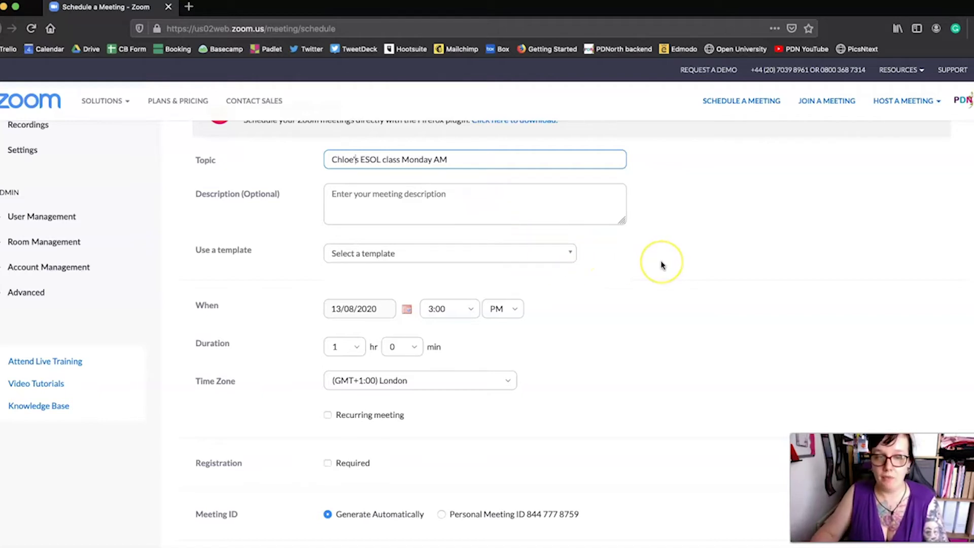
# Make the meeting recurring and look through the duration and recurrence choices
pyautogui.scroll(-3, 661, 265)
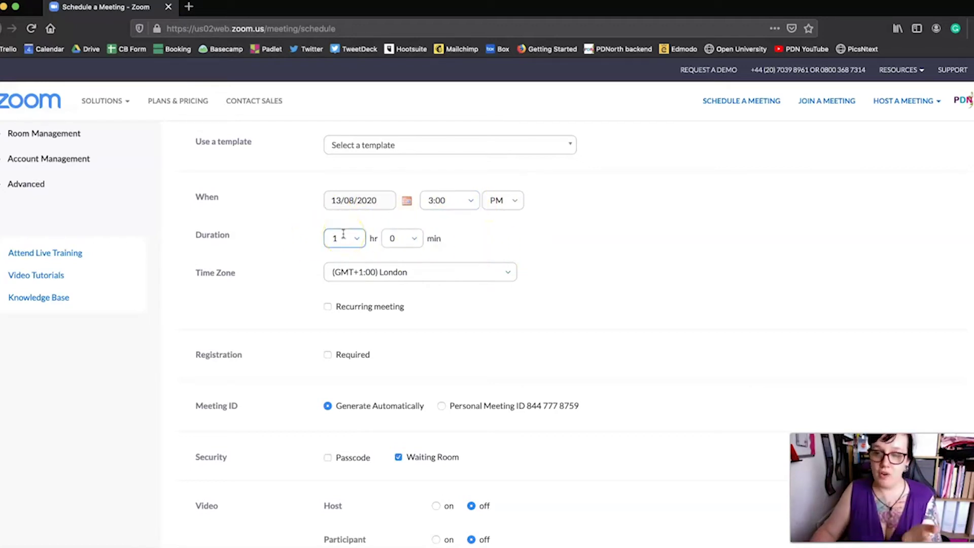
pyautogui.click(349, 235)
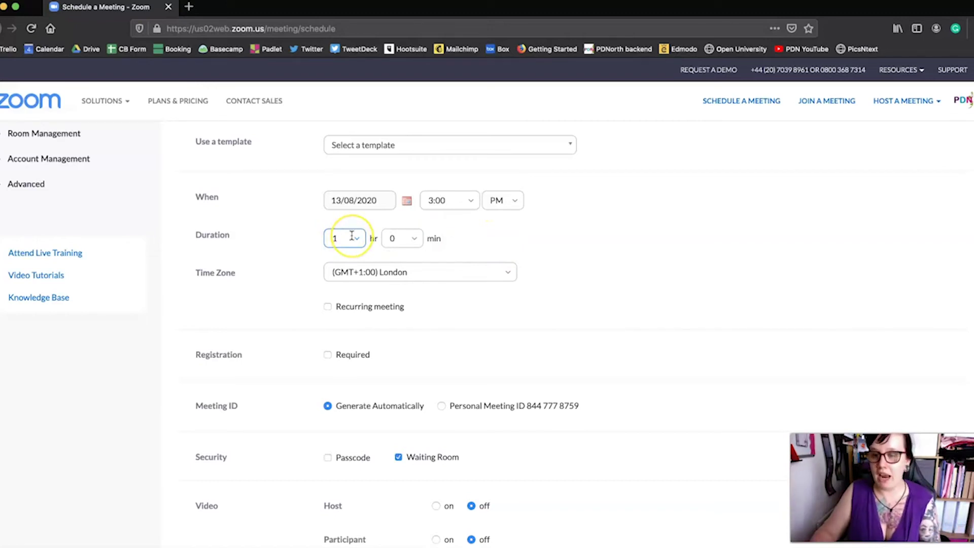
pyautogui.click(357, 235)
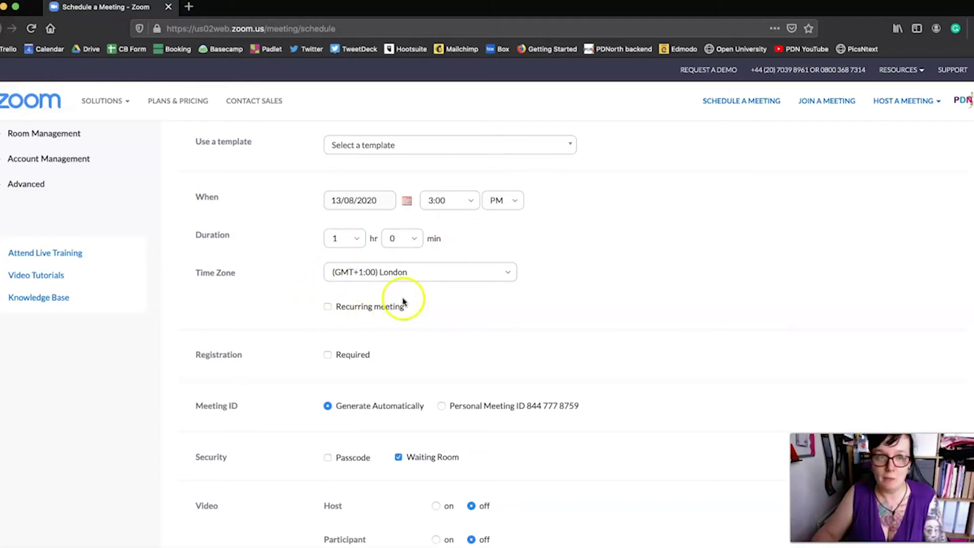
pyautogui.click(328, 307)
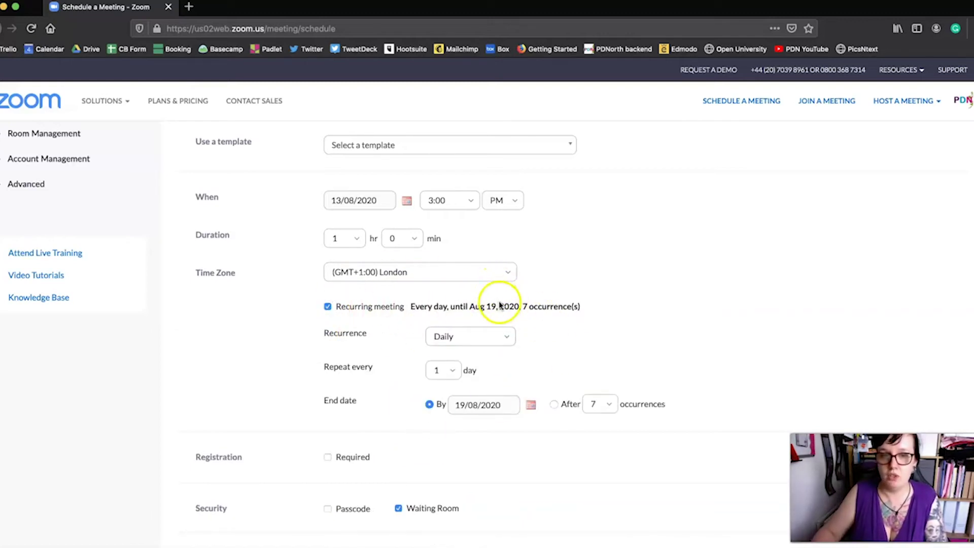
pyautogui.click(497, 335)
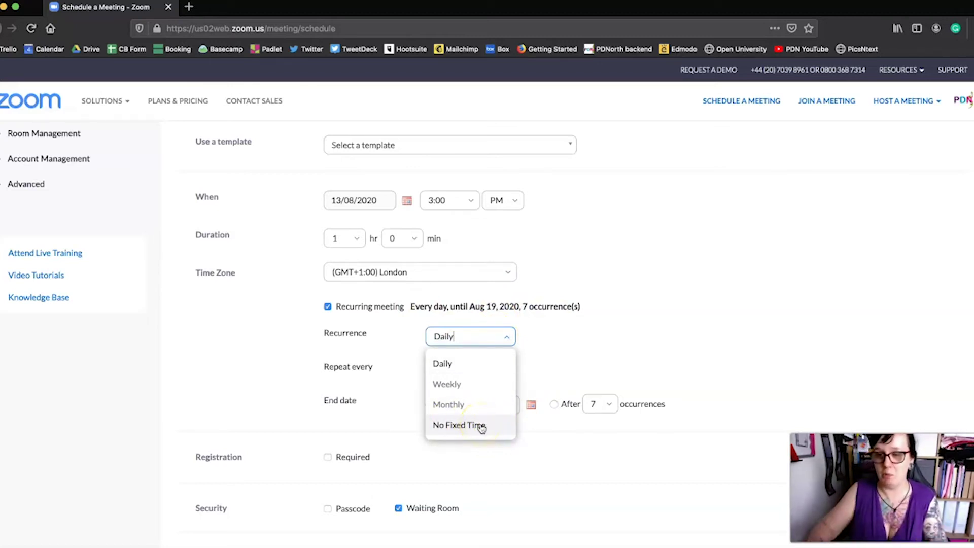
pyautogui.click(588, 363)
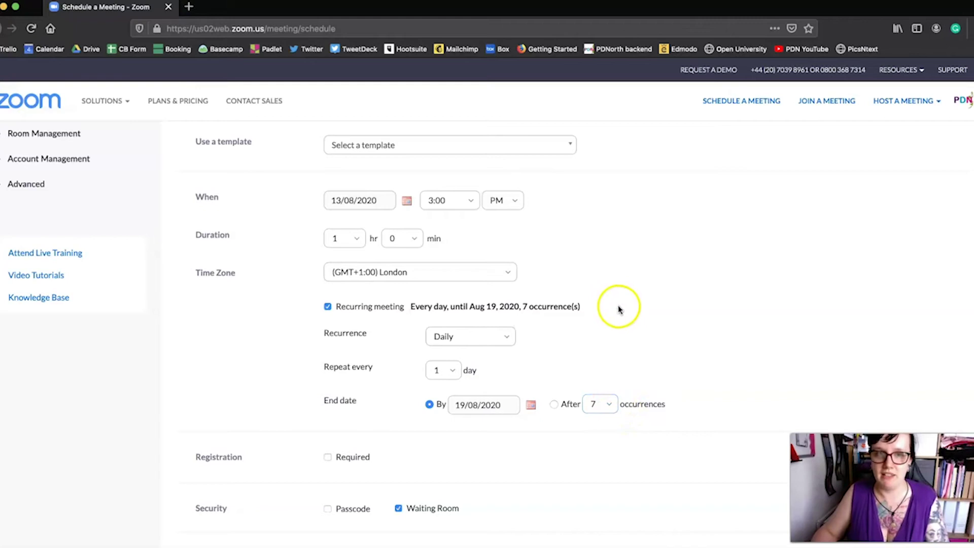
# Review the registration, security, video, audio and meeting options, and save the scheduled meeting
pyautogui.scroll(-5, 626, 329)
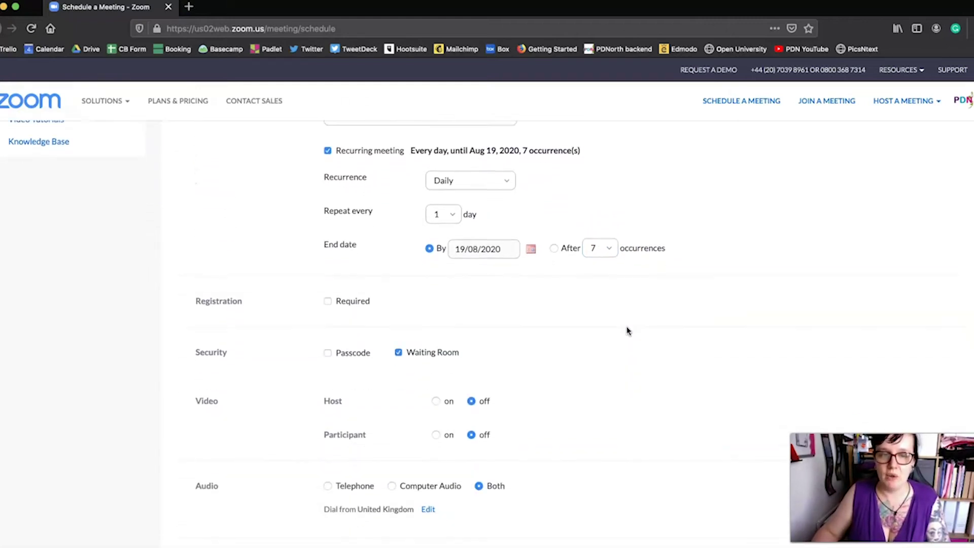
pyautogui.scroll(-6, 627, 331)
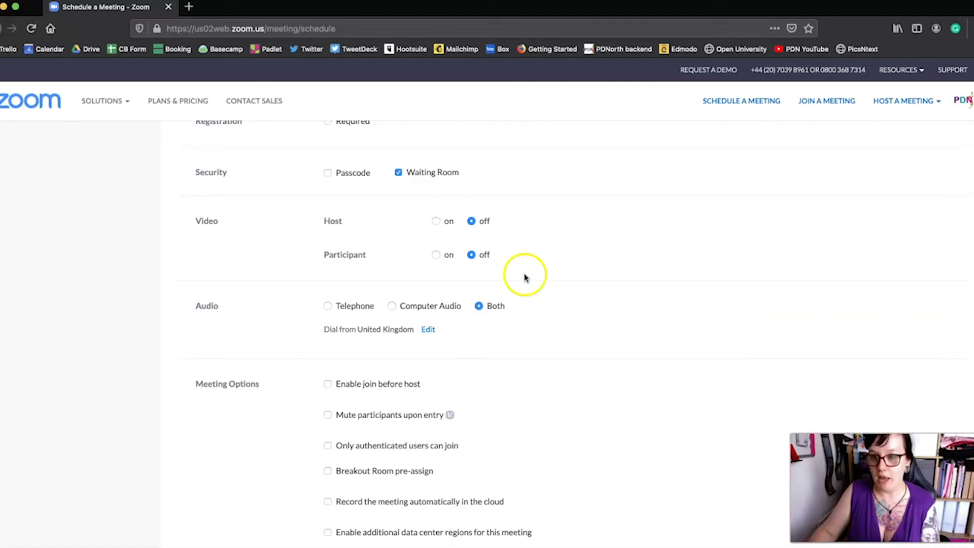
pyautogui.scroll(-5, 552, 276)
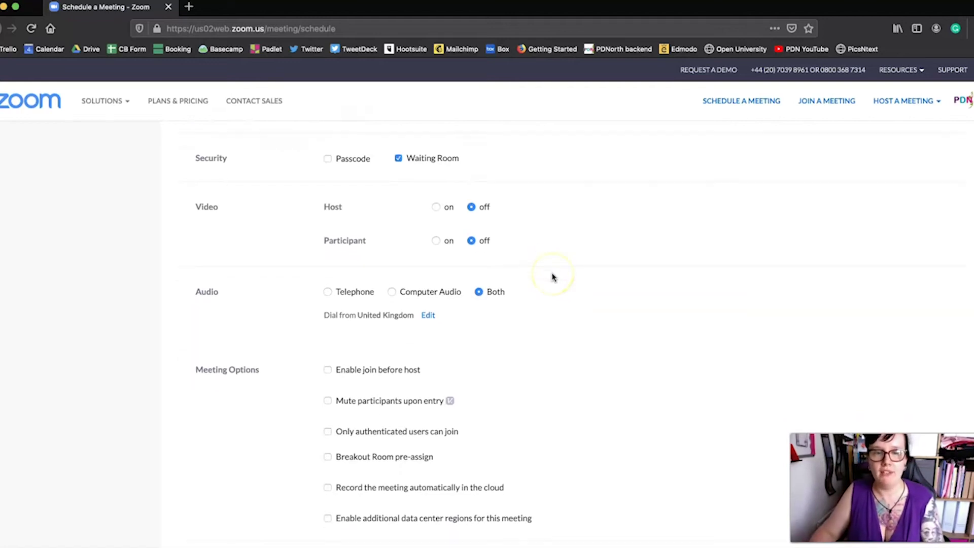
pyautogui.scroll(-1, 552, 276)
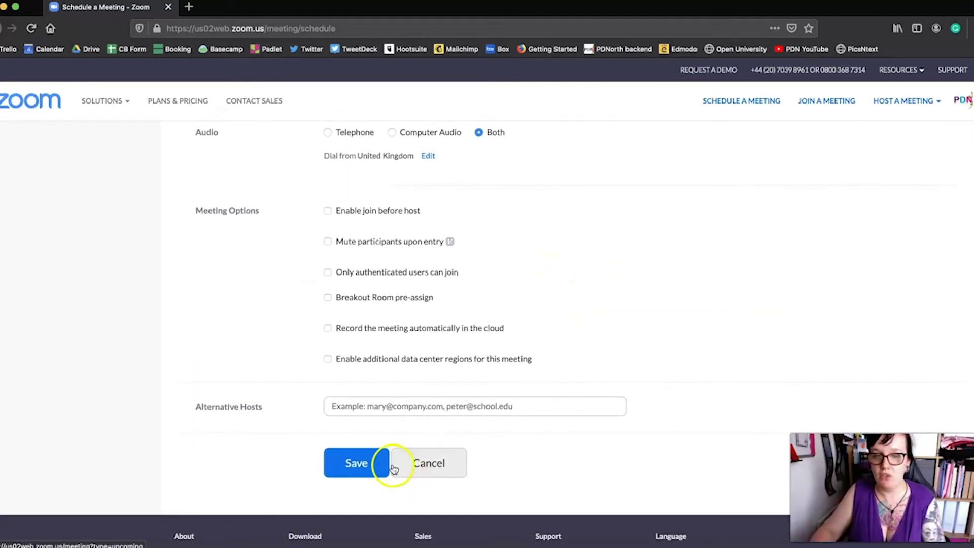
pyautogui.click(368, 463)
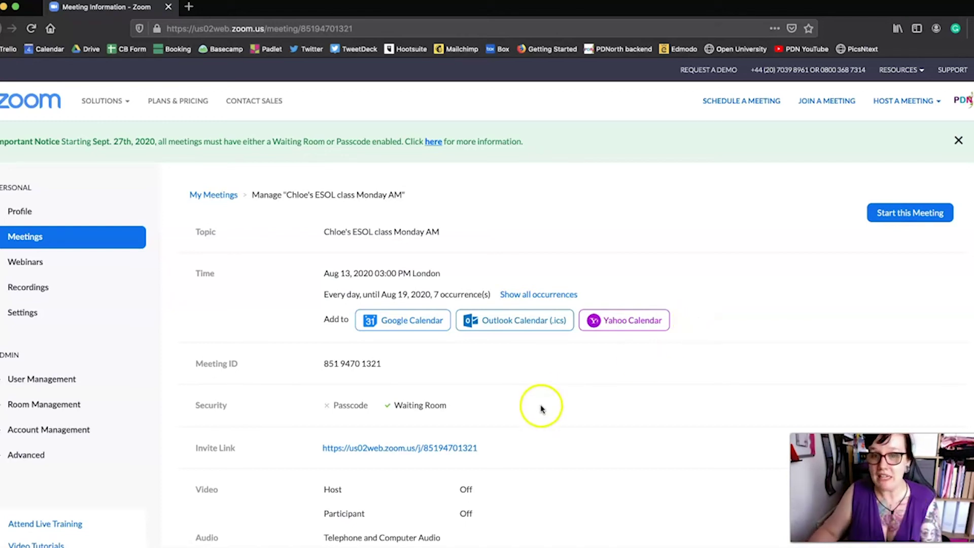
# Open the saved meeting's invitation text for copying and select the join link in it
pyautogui.scroll(-1, 537, 406)
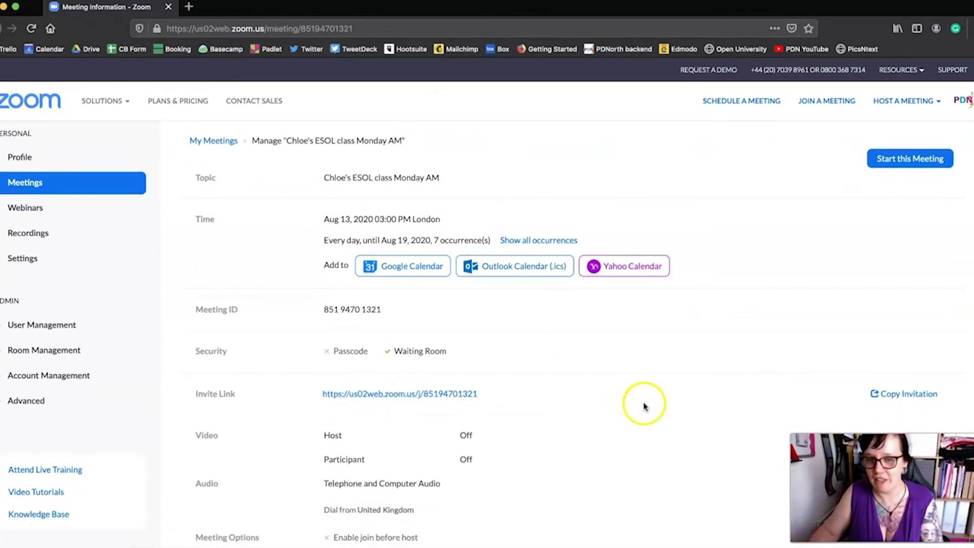
pyautogui.click(898, 395)
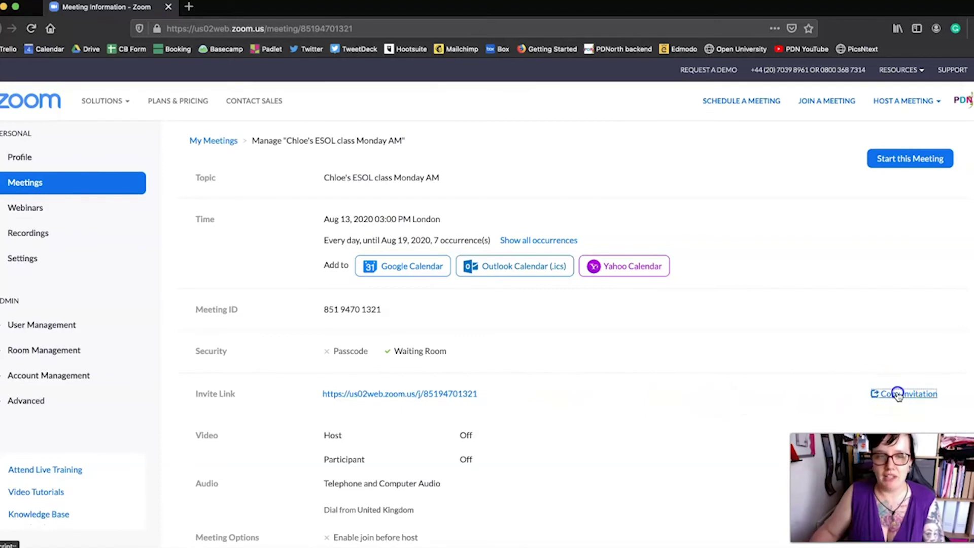
pyautogui.scroll(1, 544, 270)
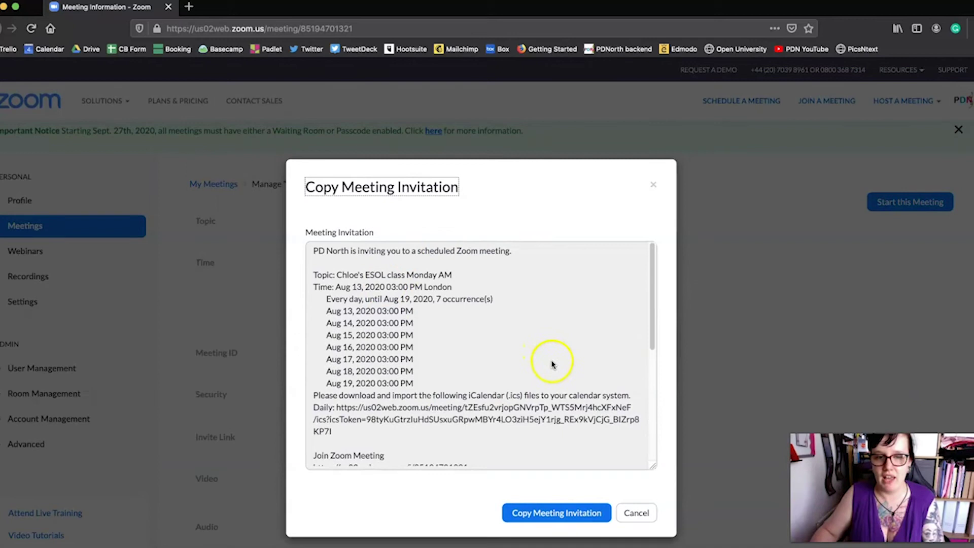
pyautogui.scroll(-2, 553, 365)
pyautogui.click(493, 418)
pyautogui.moveTo(481, 420); pyautogui.dragTo(307, 416)
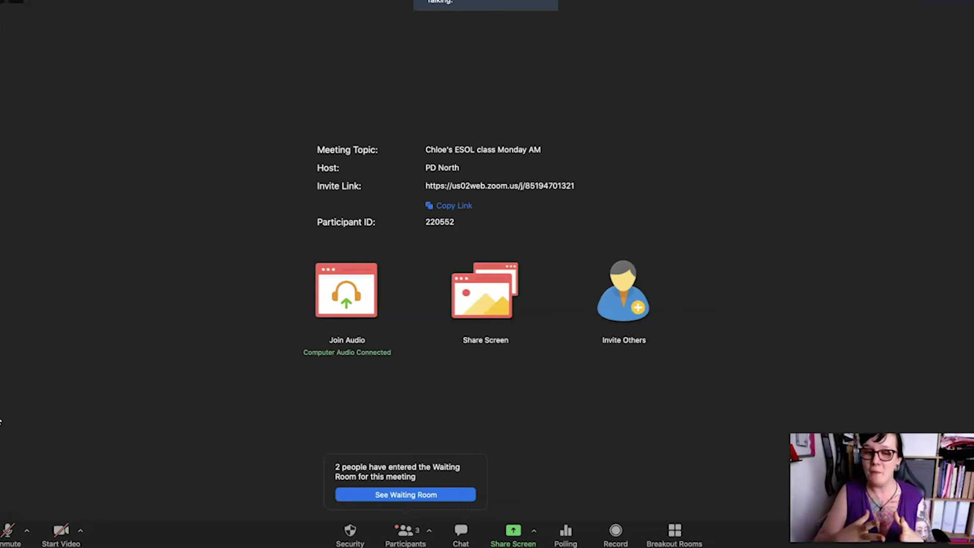
# In the running meeting, open the waiting room list to see who is waiting to be admitted
pyautogui.click(1, 378)
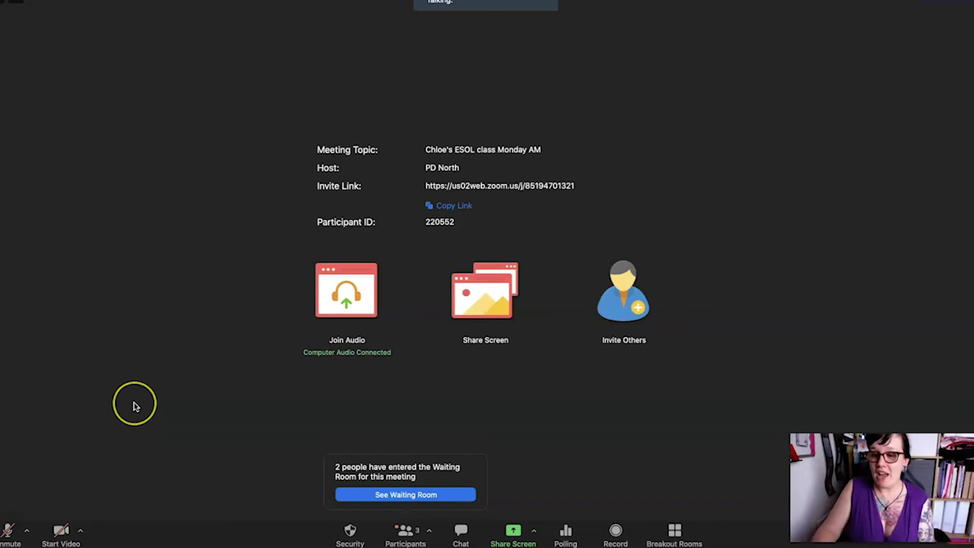
pyautogui.click(412, 496)
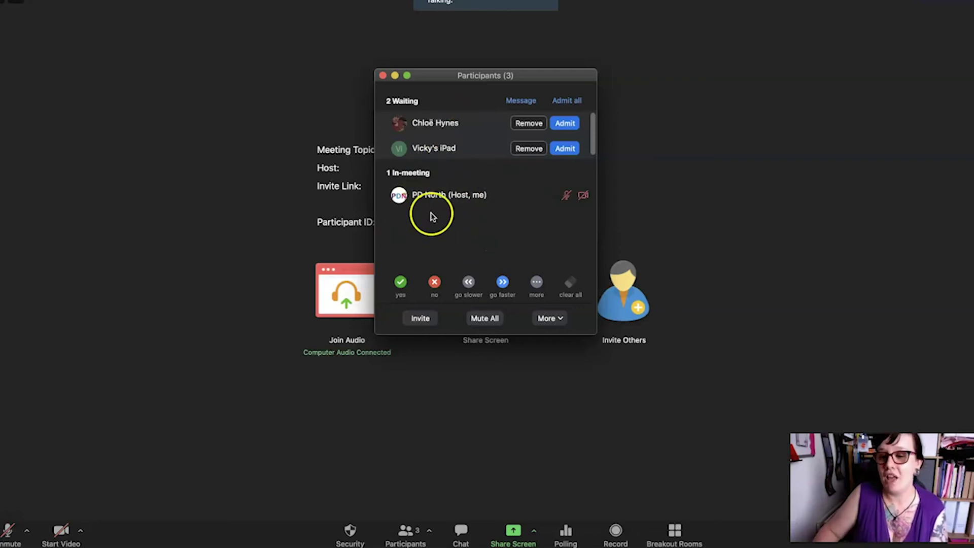
pyautogui.moveTo(430, 199)
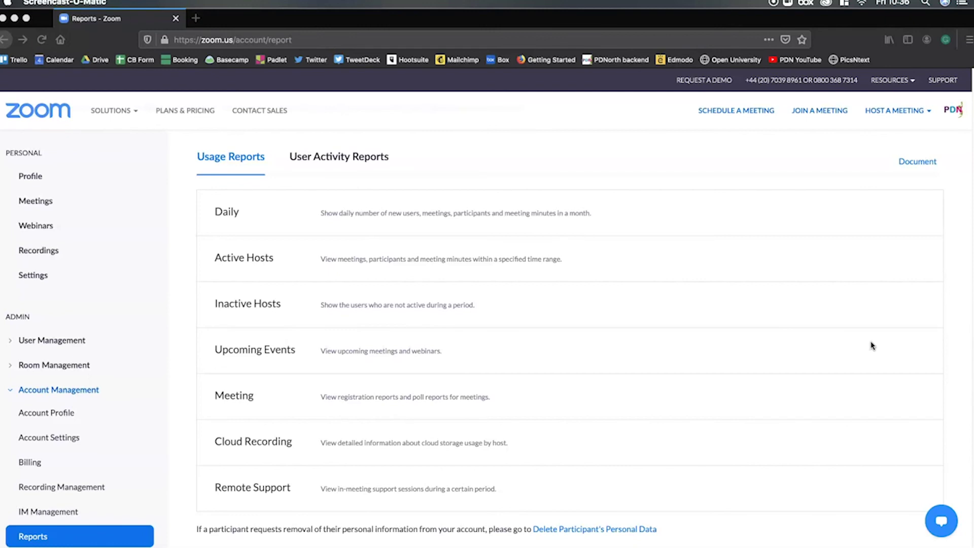
# Open the Active Hosts usage report from the account's reports page
pyautogui.click(874, 338)
pyautogui.scroll(-3, 113, 456)
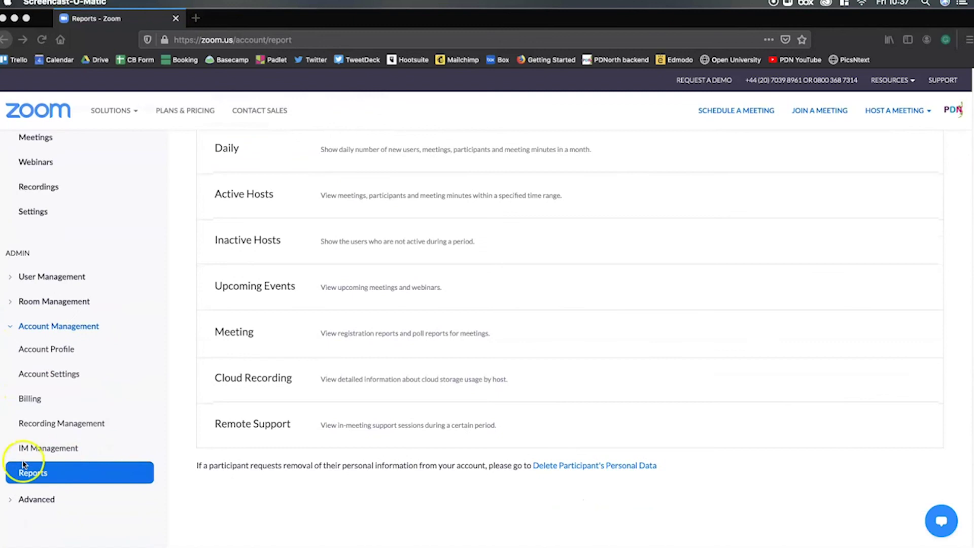
pyautogui.scroll(2, 401, 416)
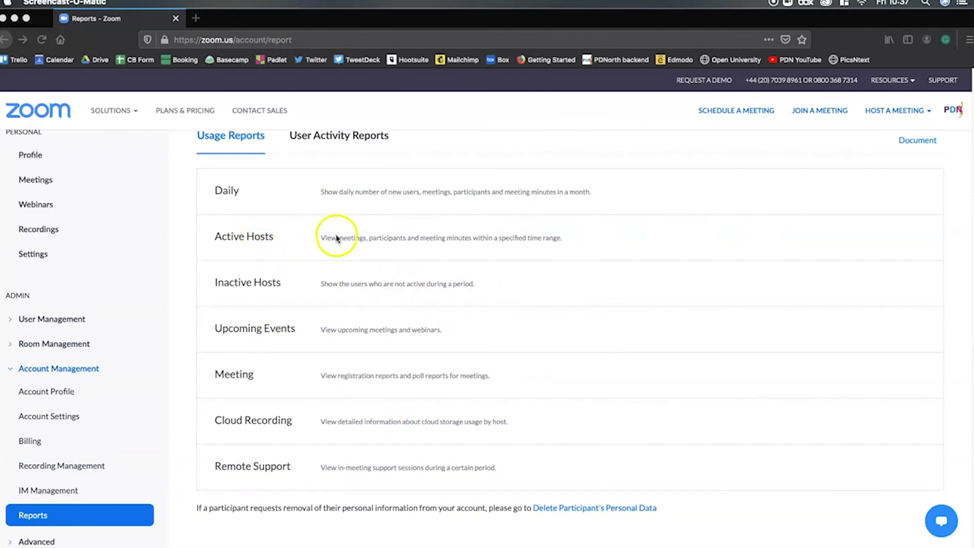
pyautogui.click(261, 236)
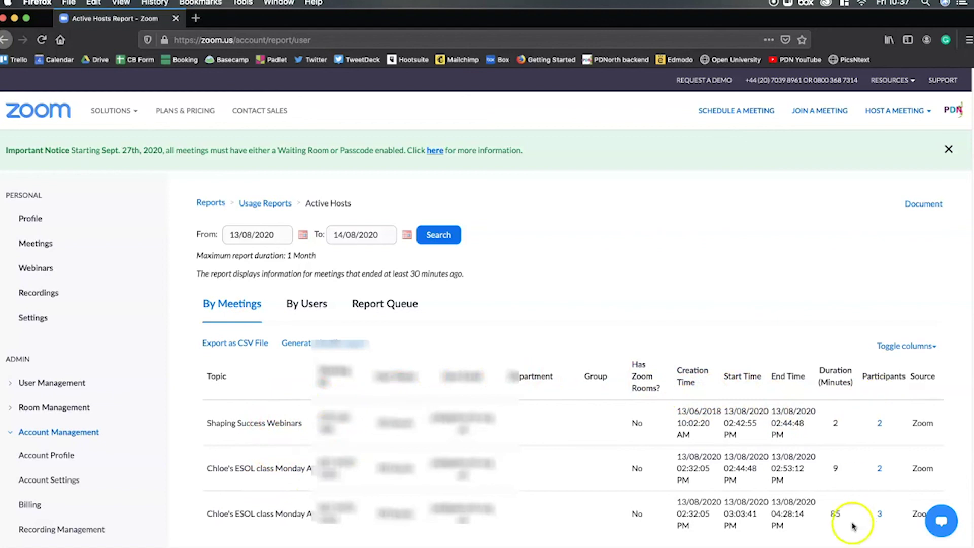
# Open the participant list of the 85-minute ESOL class session and examine the join times, leave times and durations
pyautogui.click(880, 514)
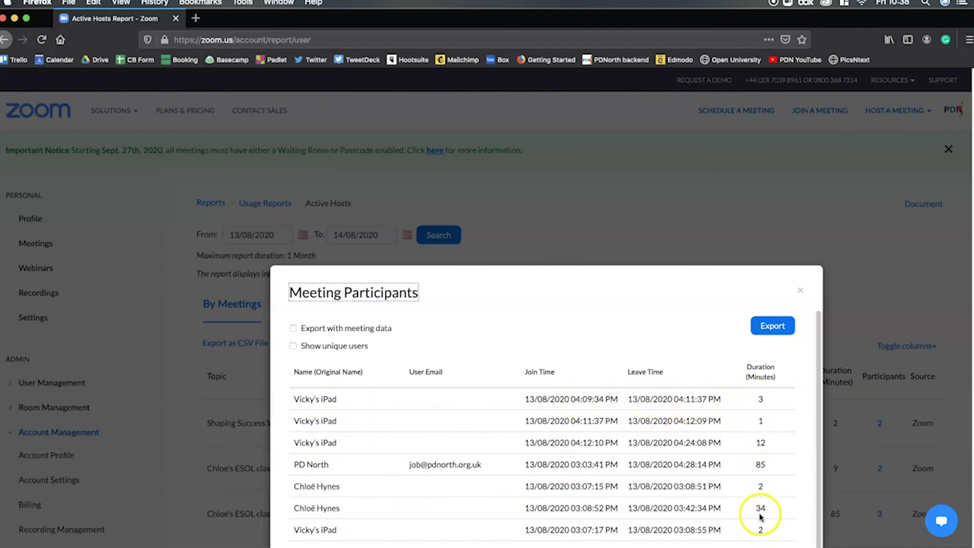
pyautogui.scroll(-2, 796, 460)
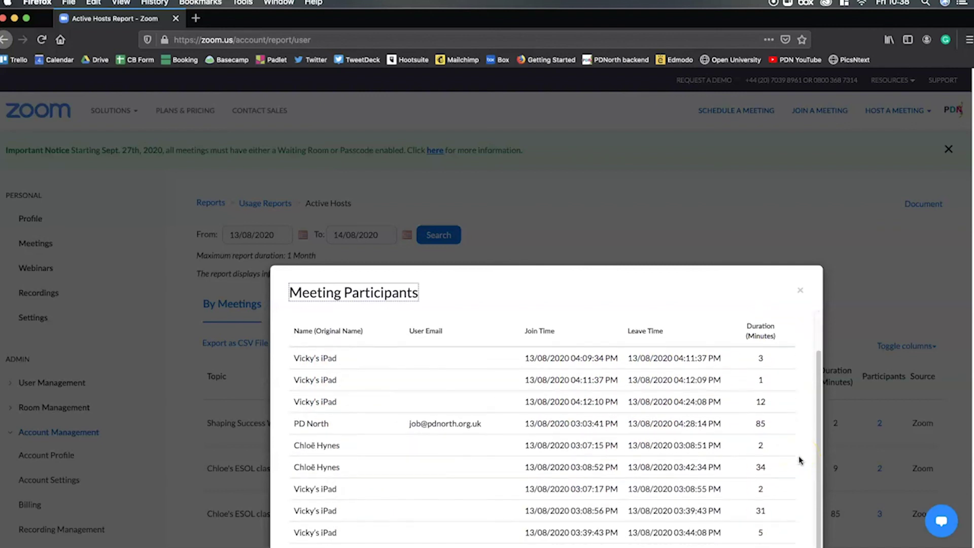
pyautogui.scroll(2, 799, 460)
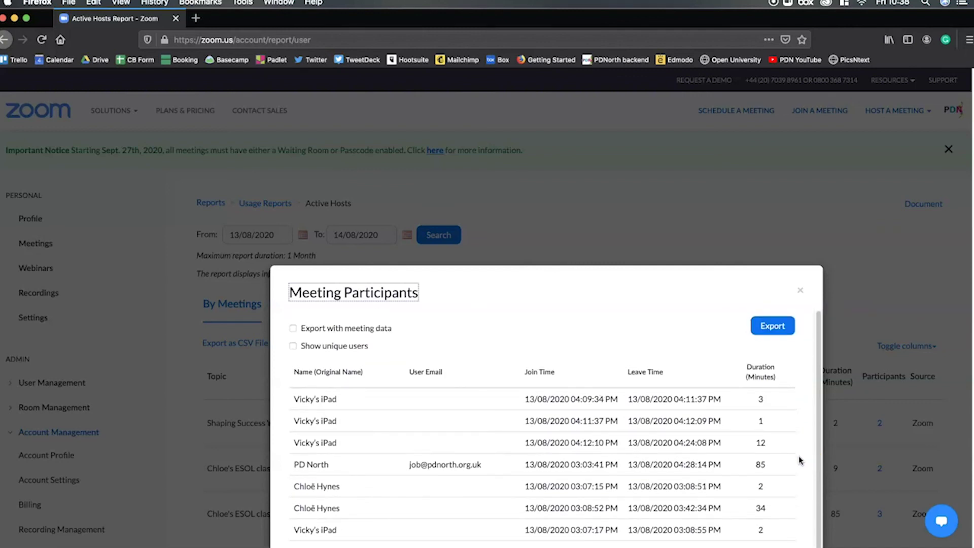